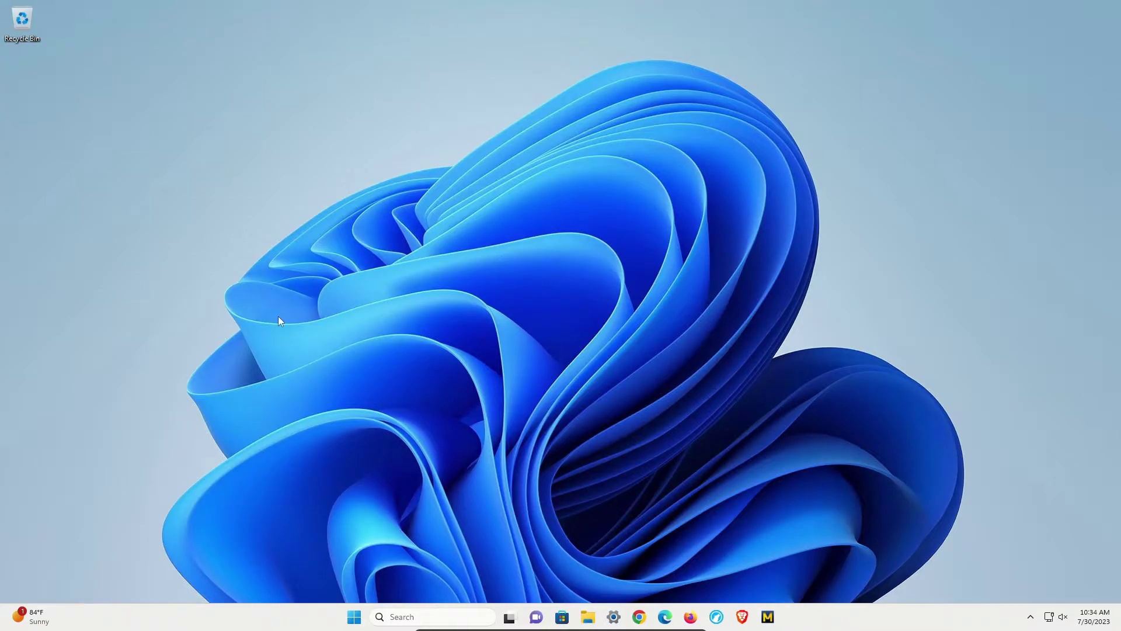
- Search Windows for 'reset this PC' so Reset this PC appears as the best match
click(355, 617)
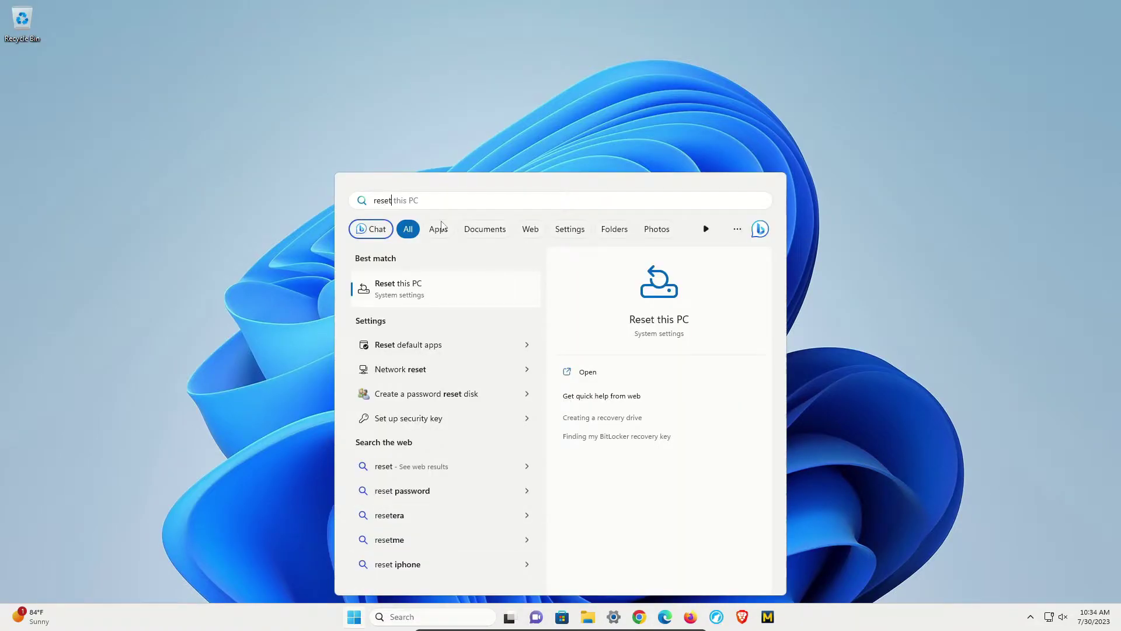
- Open the Reset this PC result to reach Settings > System > Recovery
click(403, 293)
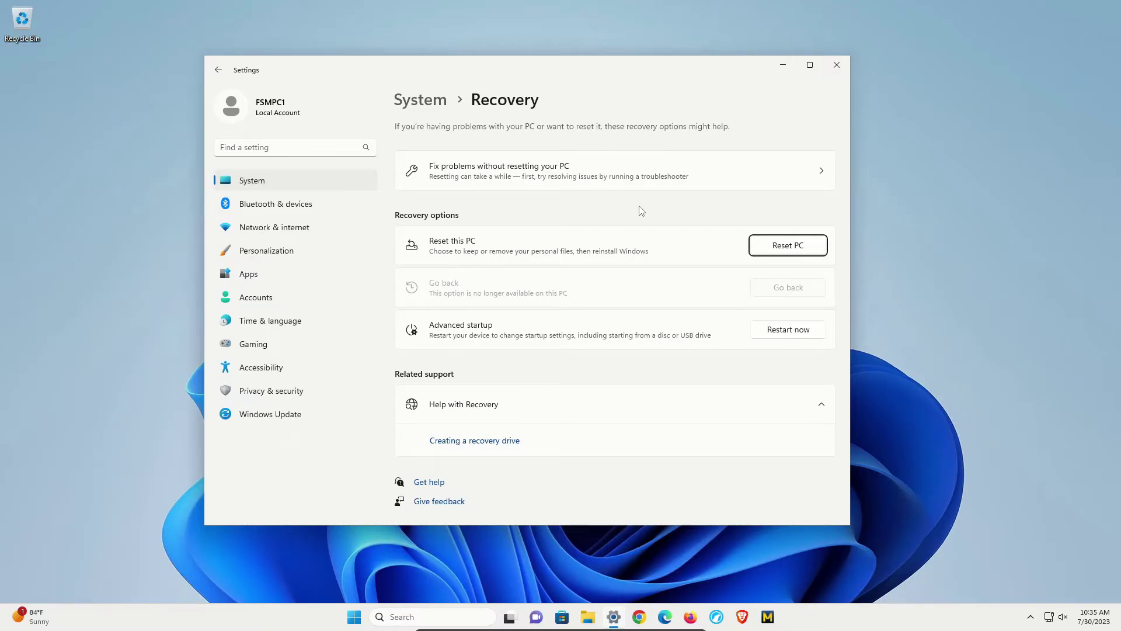
- Start Reset PC to display the Keep my files and Remove everything choices
click(788, 245)
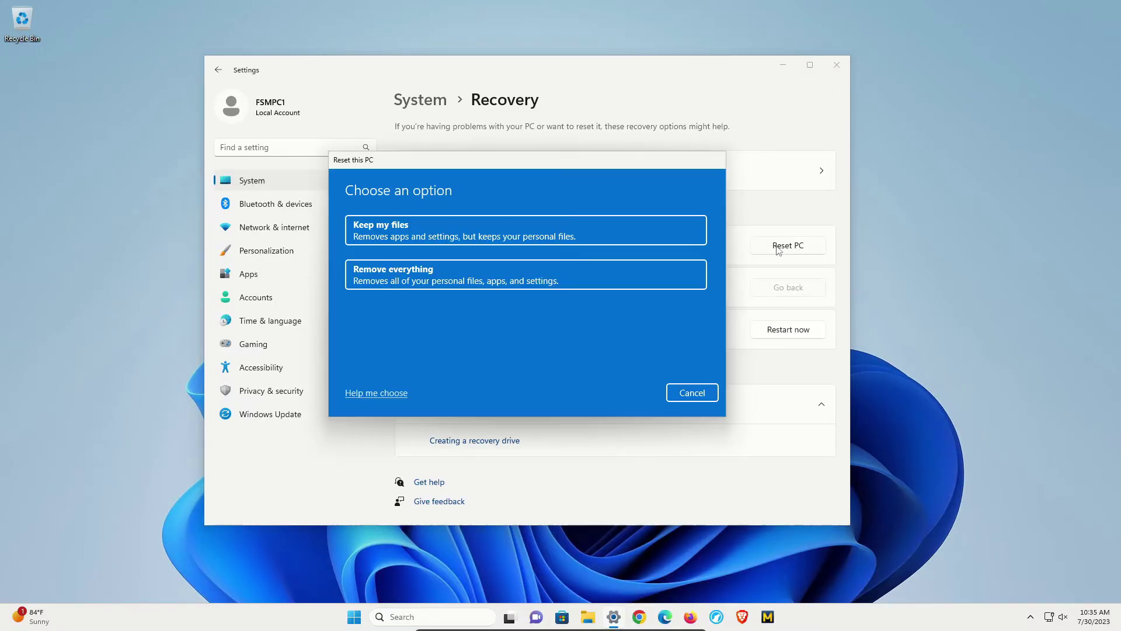